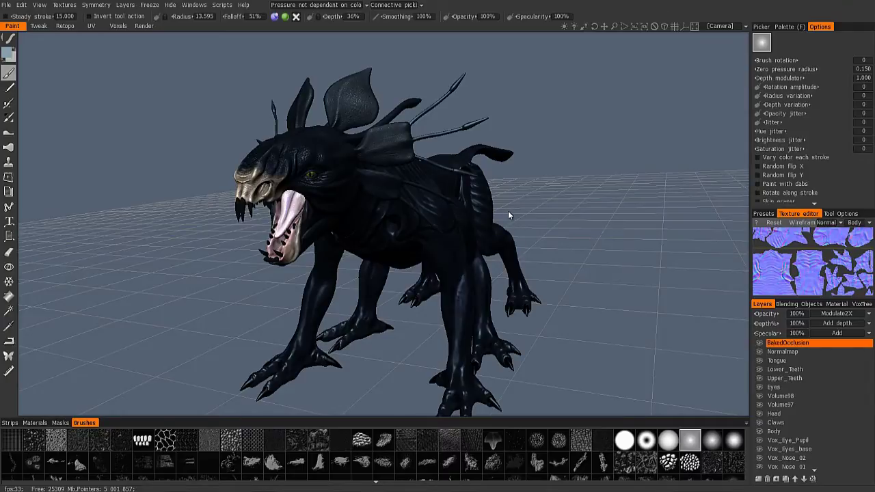
- Examine the textured creature model in the Paint room from several angles and distances
{"action": "mouse_move", "coordinate": [514, 215]}
{"action": "left_mouse_down"}
{"action": "mouse_move", "coordinate": [477, 217]}
{"action": "mouse_move", "coordinate": [557, 209]}
{"action": "mouse_move", "coordinate": [469, 213]}
{"action": "mouse_move", "coordinate": [523, 215]}
{"action": "left_mouse_up"}
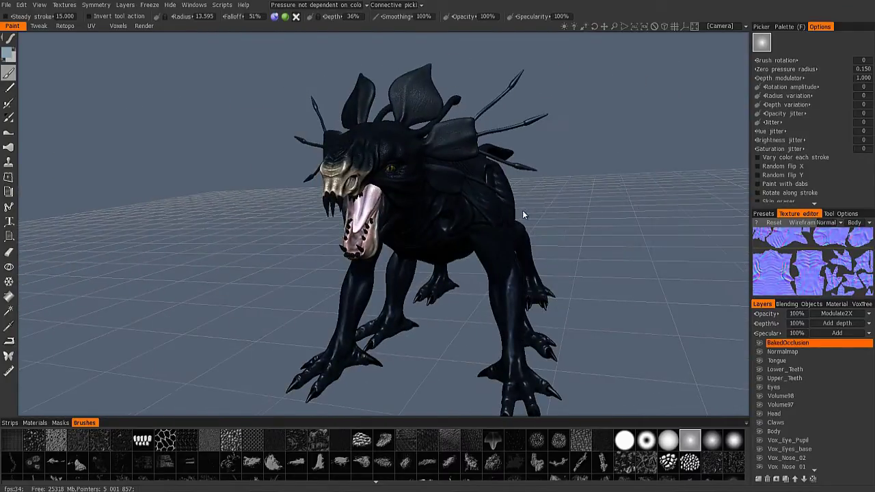
{"action": "scroll", "coordinate": [529, 210], "scroll_direction": "up", "scroll_amount": 5}
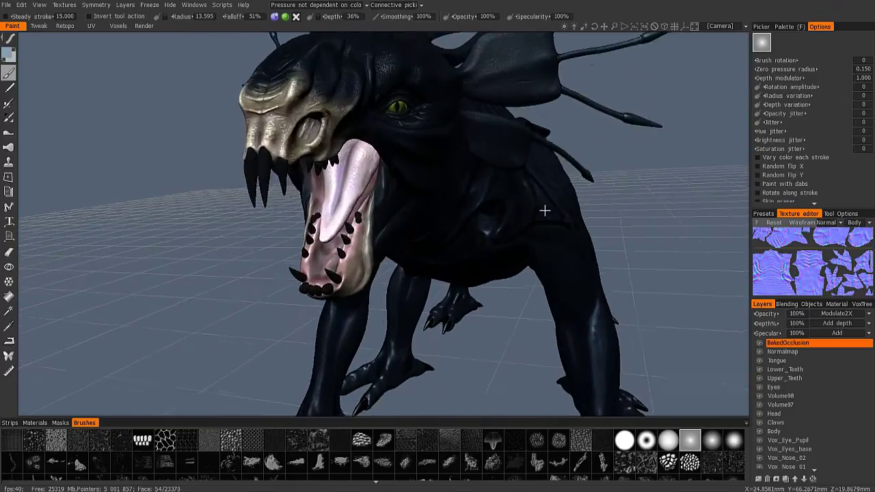
{"action": "scroll", "coordinate": [531, 209], "scroll_direction": "down", "scroll_amount": 8}
{"action": "scroll", "coordinate": [522, 209], "scroll_direction": "up", "scroll_amount": 3}
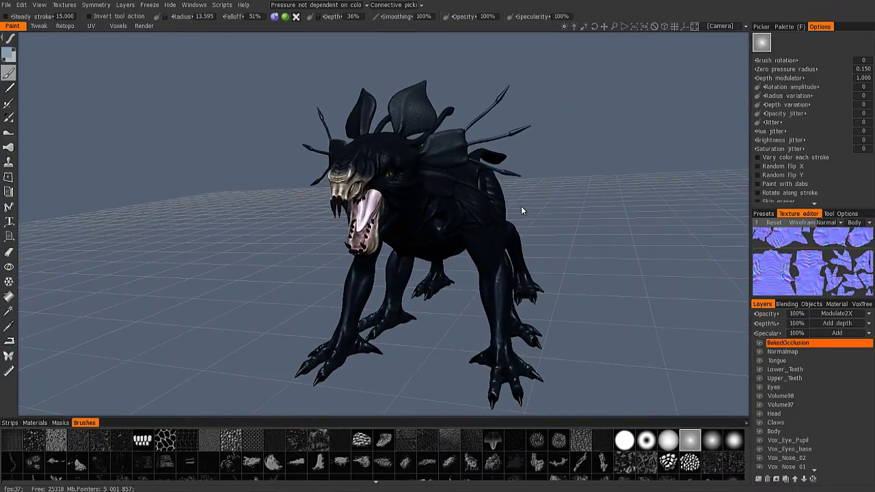
{"action": "mouse_move", "coordinate": [521, 205]}
{"action": "left_mouse_down"}
{"action": "mouse_move", "coordinate": [537, 199]}
{"action": "mouse_move", "coordinate": [516, 213]}
{"action": "mouse_move", "coordinate": [524, 191]}
{"action": "mouse_move", "coordinate": [521, 201]}
{"action": "left_mouse_up"}
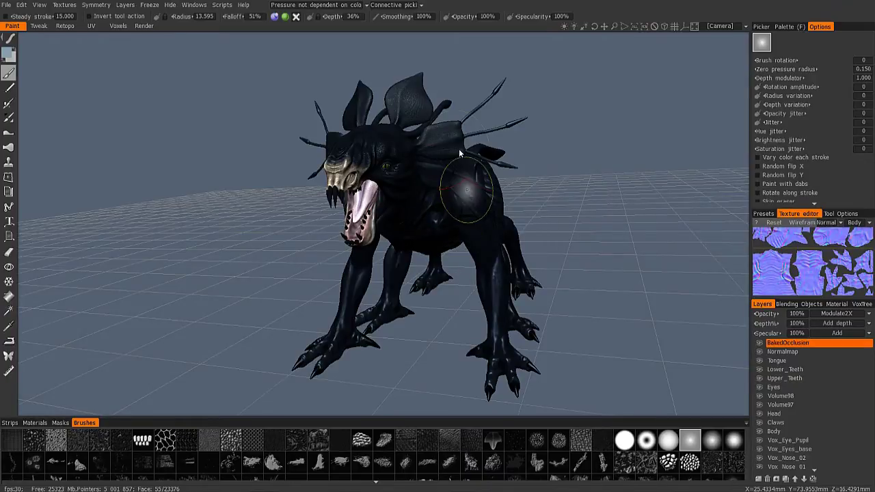
{"action": "left_click", "coordinate": [720, 26]}
{"action": "mouse_move", "coordinate": [735, 41]}
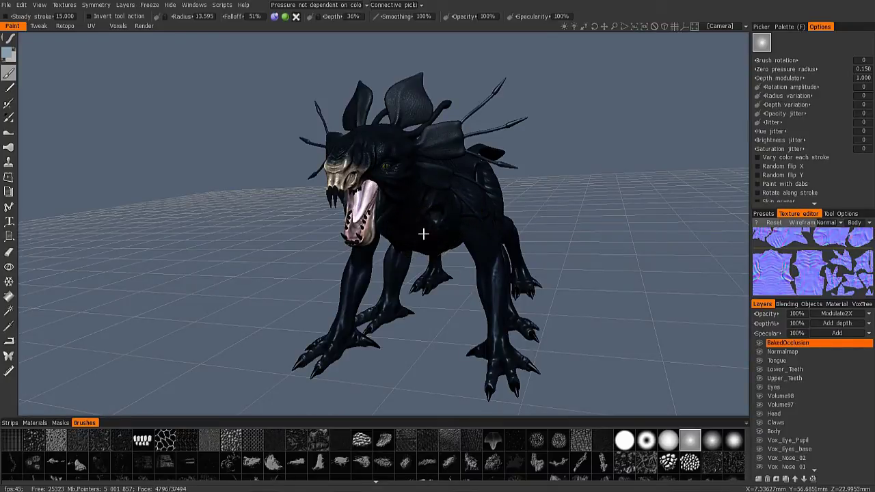
{"action": "mouse_move", "coordinate": [429, 233]}
{"action": "middle_mouse_down"}
{"action": "mouse_move", "coordinate": [437, 230]}
{"action": "mouse_move", "coordinate": [390, 230]}
{"action": "mouse_move", "coordinate": [447, 232]}
{"action": "mouse_move", "coordinate": [401, 233]}
{"action": "mouse_move", "coordinate": [419, 232]}
{"action": "mouse_move", "coordinate": [411, 237]}
{"action": "mouse_move", "coordinate": [411, 223]}
{"action": "mouse_move", "coordinate": [393, 225]}
{"action": "middle_mouse_up"}
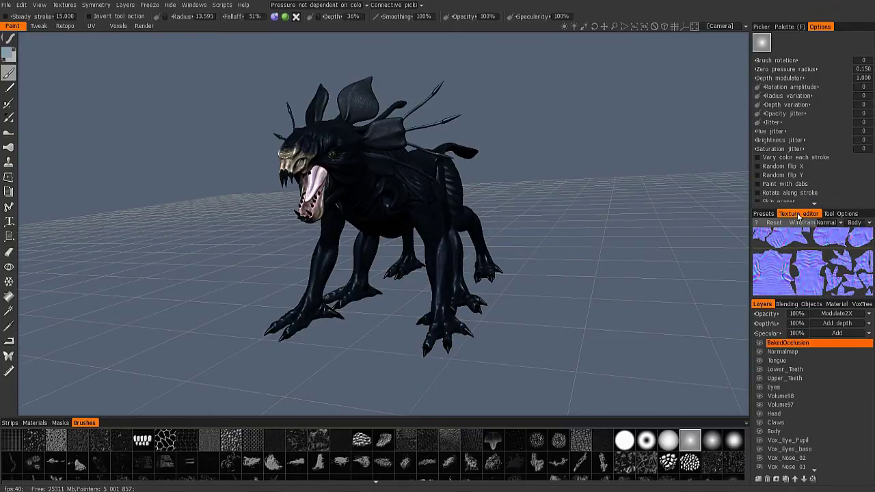
- Dock the Texture editor in its own widened column beside the viewport, and check the Body layout in the UV room
{"action": "left_click_drag", "start_coordinate": [799, 216], "coordinate": [720, 232]}
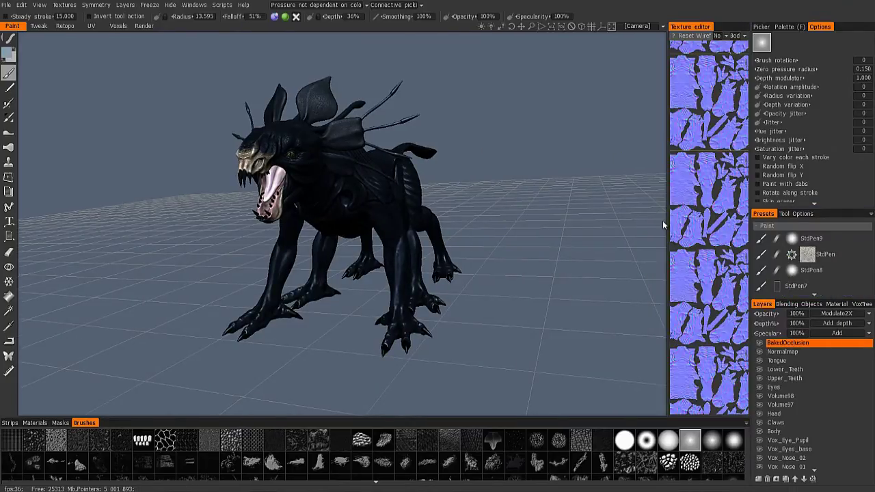
{"action": "left_click_drag", "start_coordinate": [667, 221], "coordinate": [565, 206]}
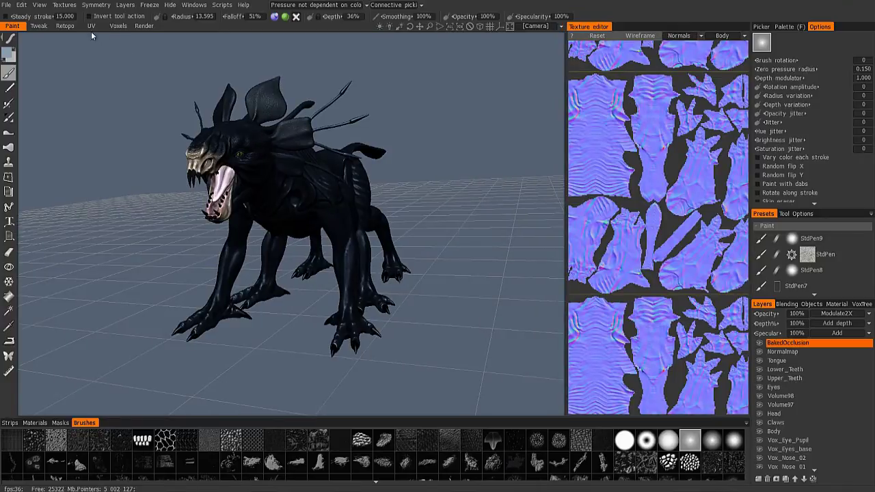
{"action": "left_click", "coordinate": [91, 26]}
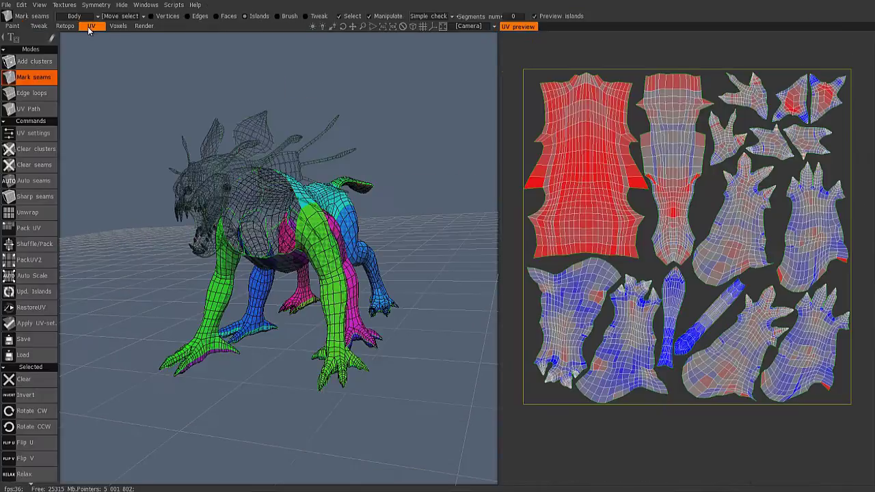
{"action": "left_click", "coordinate": [13, 26]}
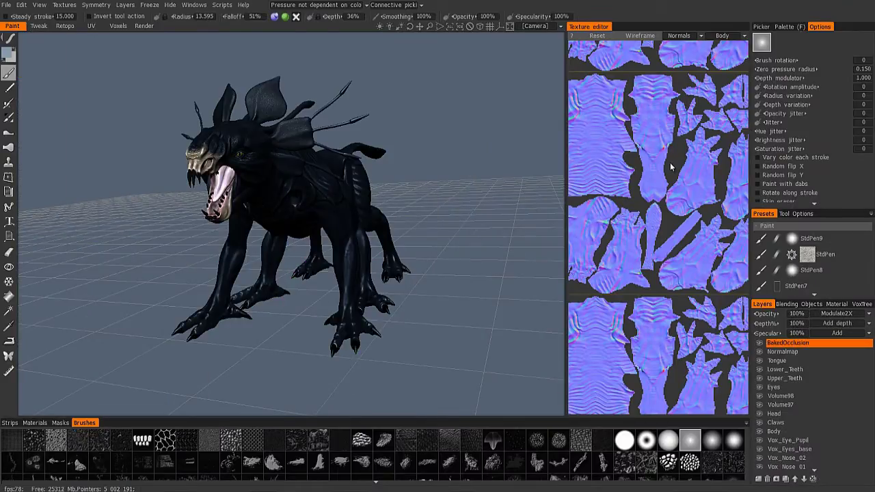
- Inspect the Body normal map in the Texture editor, and return that editor to the Presets and Tool Options group
{"action": "scroll", "coordinate": [674, 168], "scroll_direction": "up", "scroll_amount": 4}
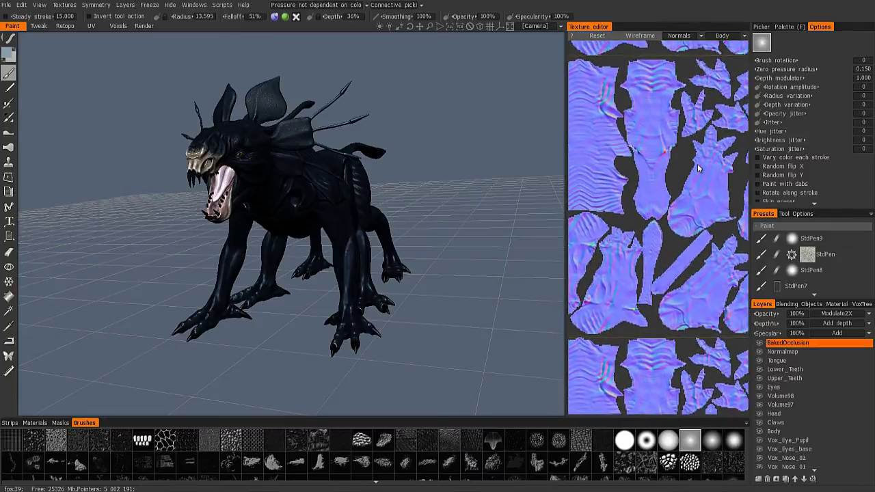
{"action": "scroll", "coordinate": [672, 168], "scroll_direction": "down", "scroll_amount": 3}
{"action": "scroll", "coordinate": [677, 168], "scroll_direction": "up", "scroll_amount": 4}
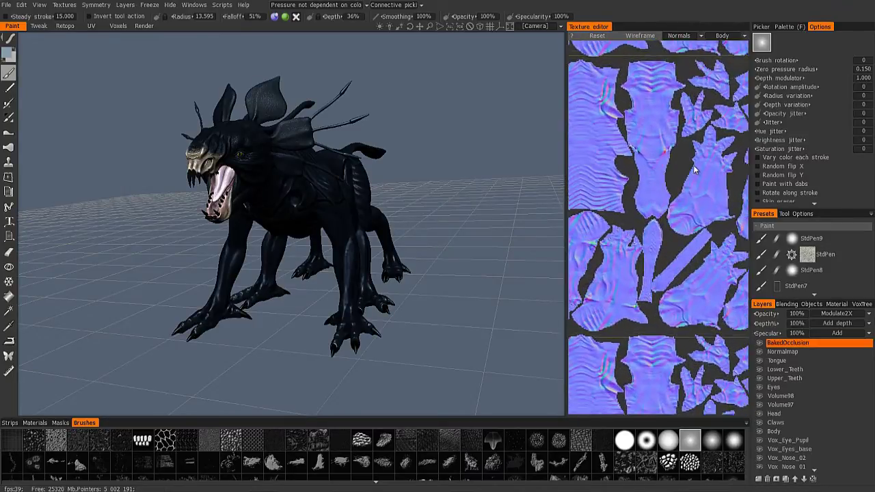
{"action": "middle_click_drag", "start_coordinate": [677, 174], "coordinate": [701, 166]}
{"action": "left_click_drag", "start_coordinate": [595, 32], "coordinate": [794, 217]}
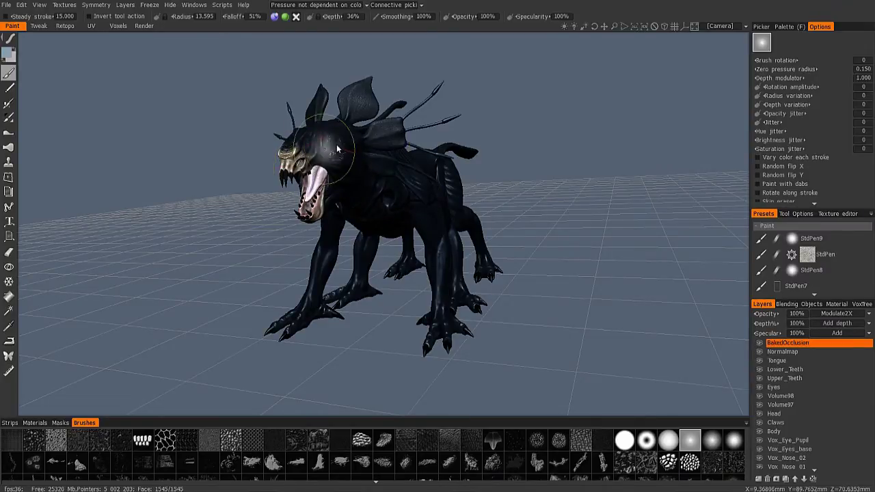
- Set the brush radius to about 12.68 and depth to 66%, and choose the broad soft round brush alpha
{"action": "mouse_move", "coordinate": [387, 196]}
{"action": "right_mouse_down"}
{"action": "mouse_move", "coordinate": [408, 197]}
{"action": "mouse_move", "coordinate": [378, 199]}
{"action": "mouse_move", "coordinate": [404, 203]}
{"action": "mouse_move", "coordinate": [389, 207]}
{"action": "mouse_move", "coordinate": [392, 184]}
{"action": "mouse_move", "coordinate": [378, 191]}
{"action": "mouse_move", "coordinate": [382, 206]}
{"action": "mouse_move", "coordinate": [386, 199]}
{"action": "right_mouse_up"}
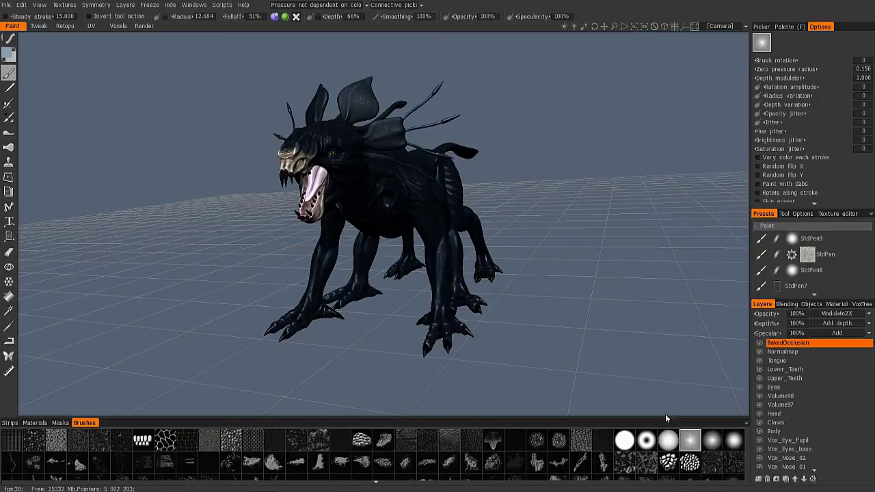
{"action": "left_click", "coordinate": [668, 462]}
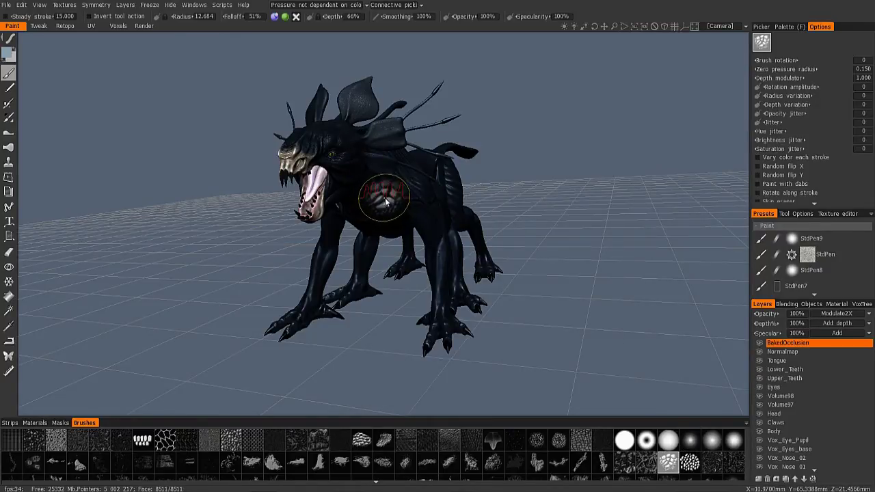
{"action": "left_click", "coordinate": [733, 442]}
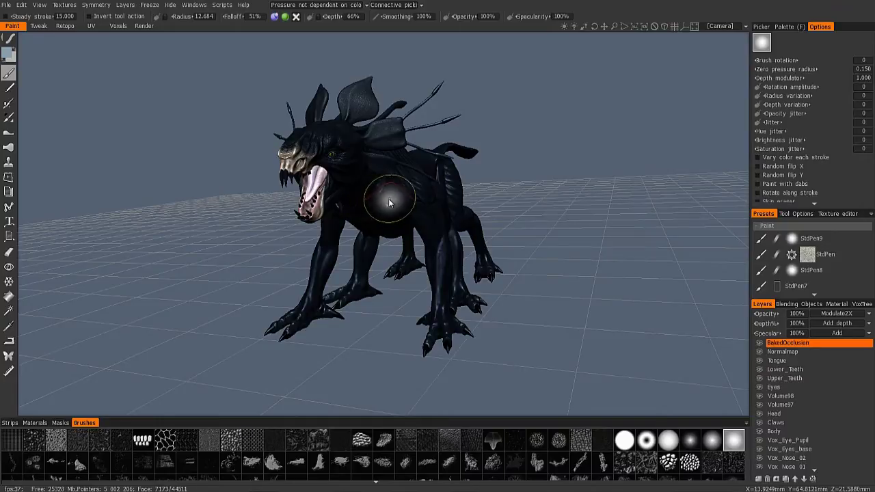
- Rotate the brush alpha to a brush rotation of 5.959
{"action": "key", "text": "9"}
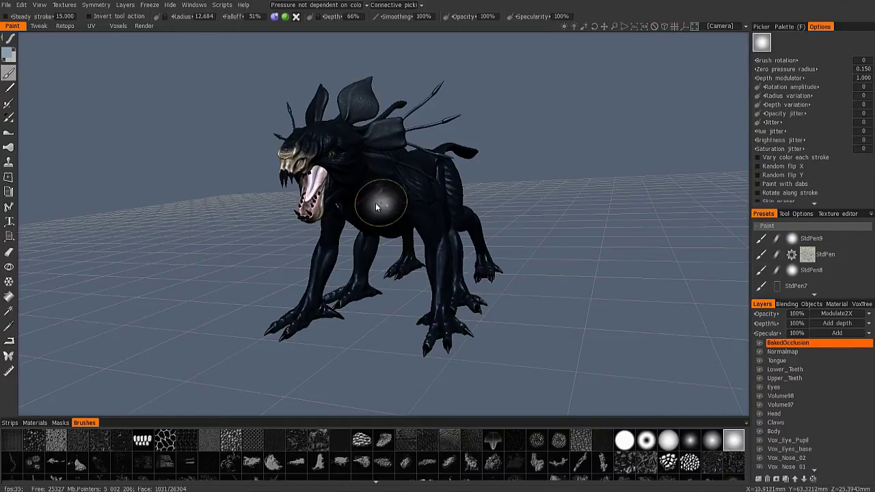
{"action": "key", "text": "9"}
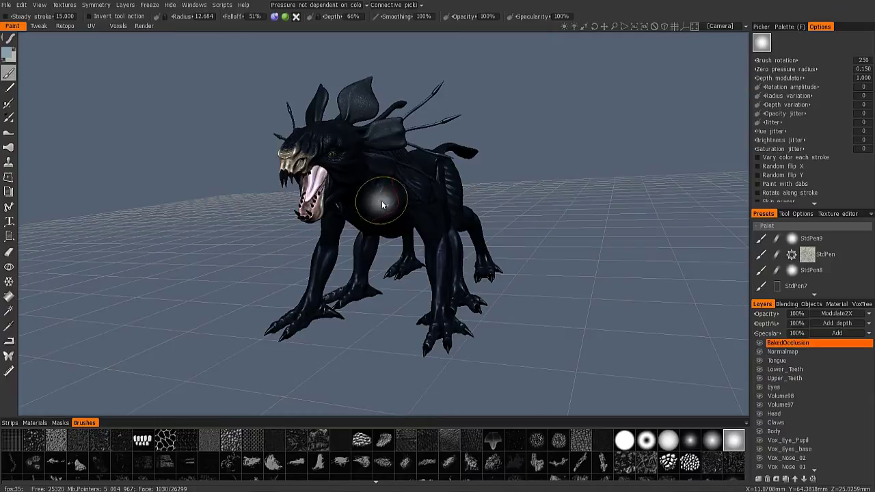
{"action": "key", "text": "0"}
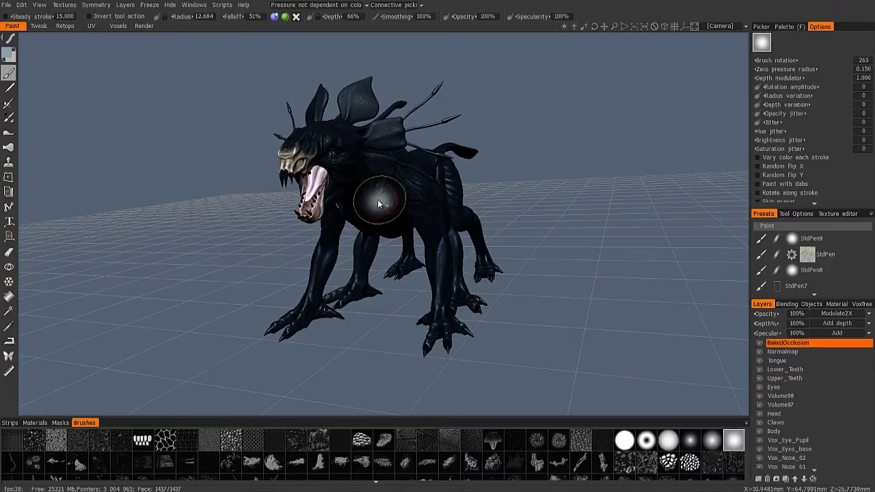
{"action": "key", "text": "0"}
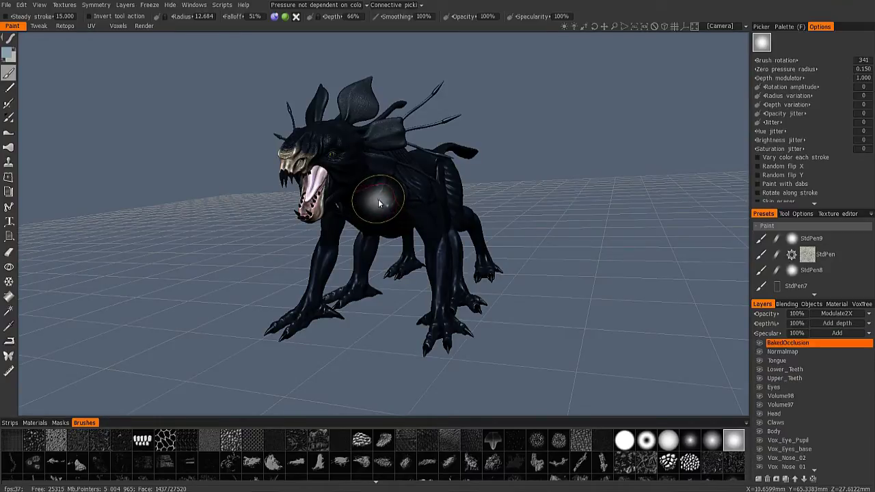
{"action": "key", "text": "0"}
- Resize the brush over the creature's chest to a radius of 5.992
{"action": "key", "text": "]"}
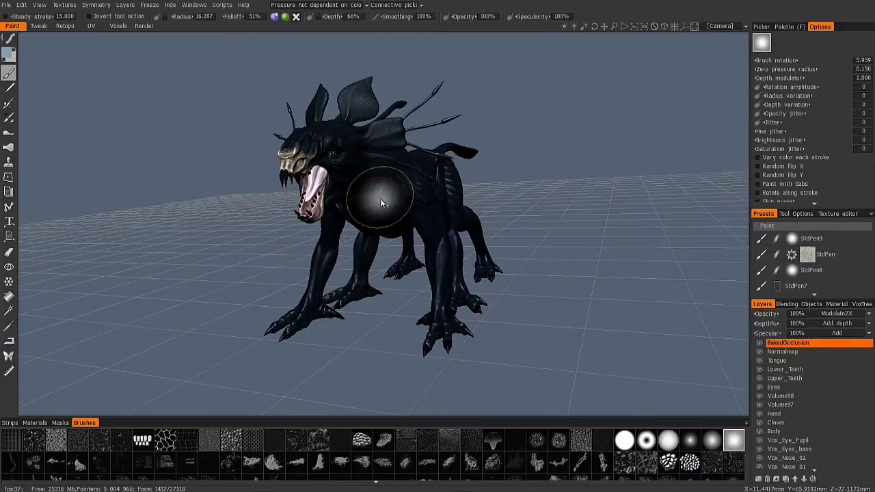
{"action": "key", "text": "["}
{"action": "key", "text": "["}
{"action": "key", "text": "["}
{"action": "key", "text": "["}
{"action": "key", "text": "["}
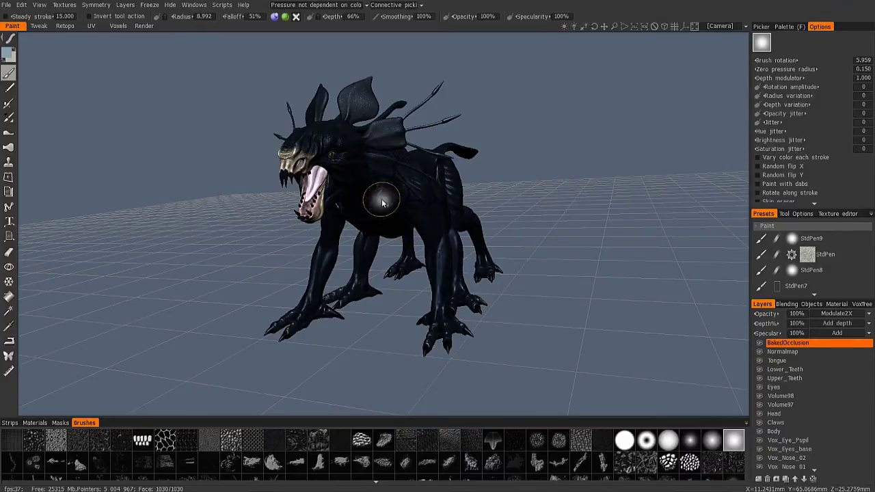
{"action": "key", "text": "["}
{"action": "key", "text": "["}
{"action": "key", "text": "["}
{"action": "key", "text": "["}
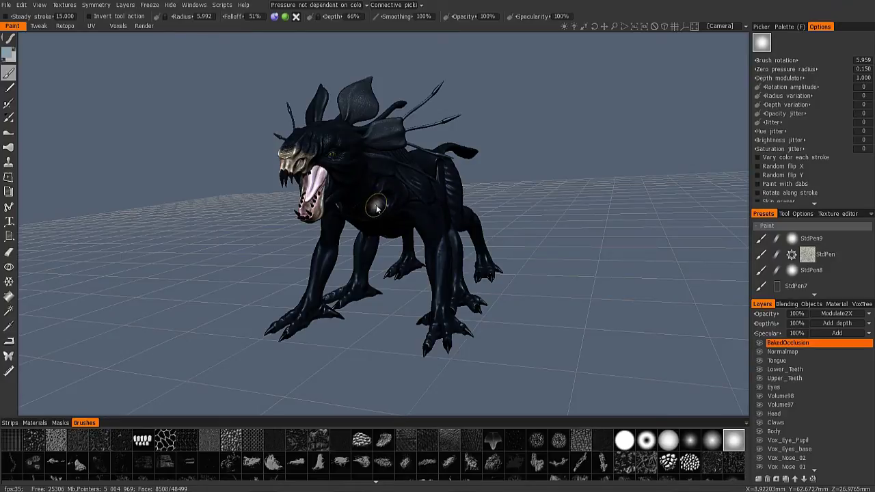
- Switch to Photoshop, toggle its Brush panel to compare the brush settings, and return to 3D-Coat
{"action": "mouse_move", "coordinate": [268, 487]}
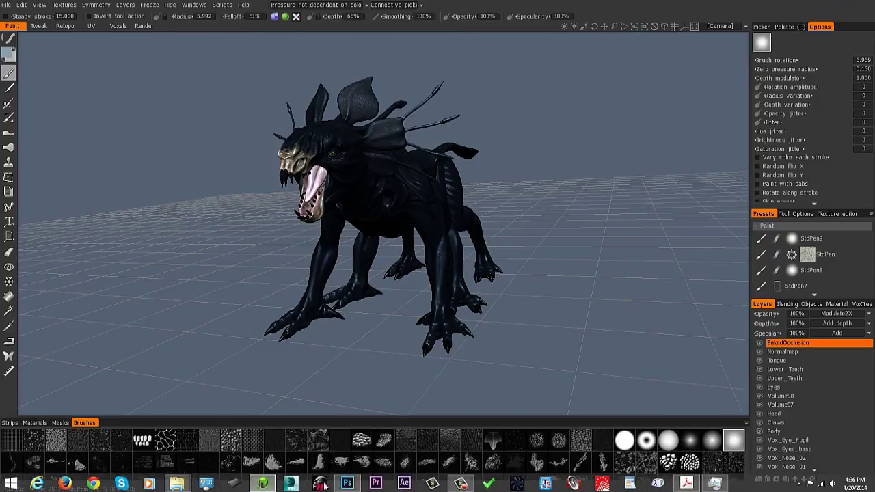
{"action": "left_click", "coordinate": [347, 484]}
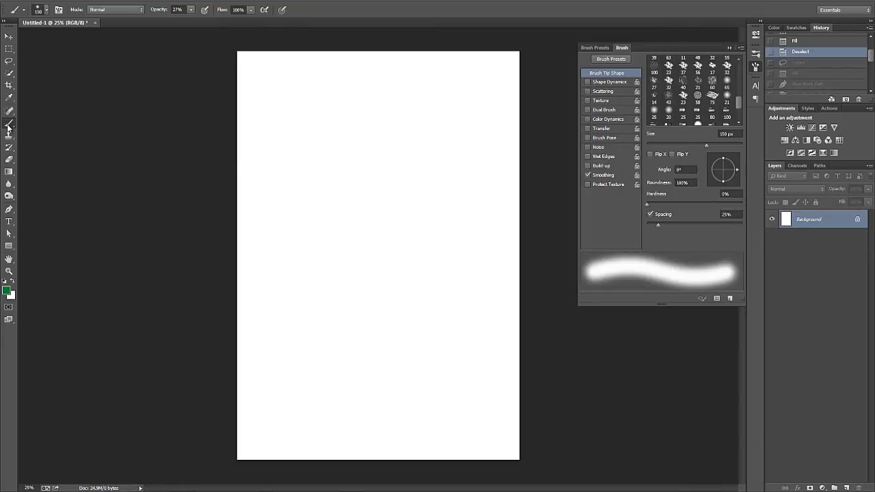
{"action": "left_click", "coordinate": [59, 10]}
{"action": "left_click", "coordinate": [60, 10]}
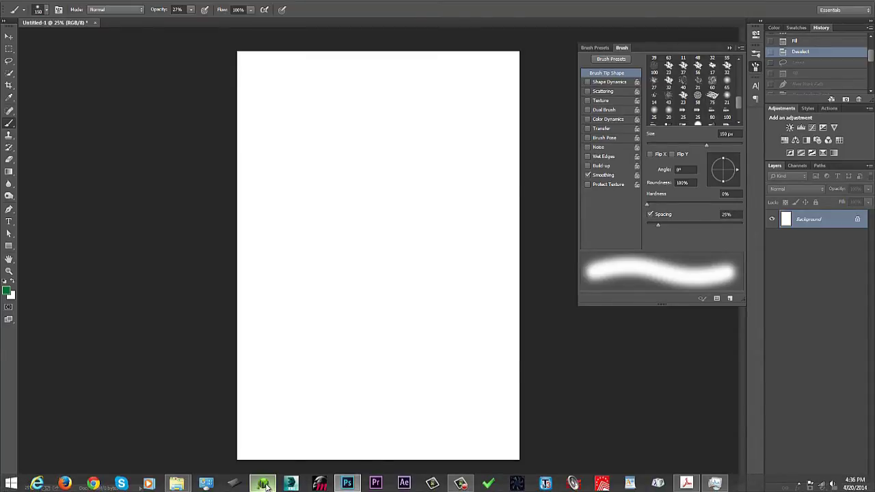
{"action": "left_click", "coordinate": [263, 484]}
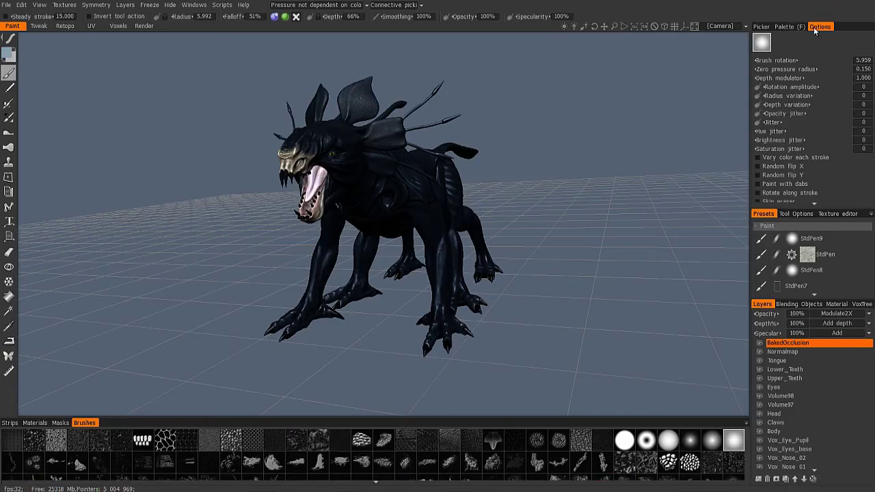
- Undock the brush Options and Brushes panels as floating windows, and enlarge the Options window to show more settings
{"action": "left_click_drag", "start_coordinate": [821, 28], "coordinate": [621, 73]}
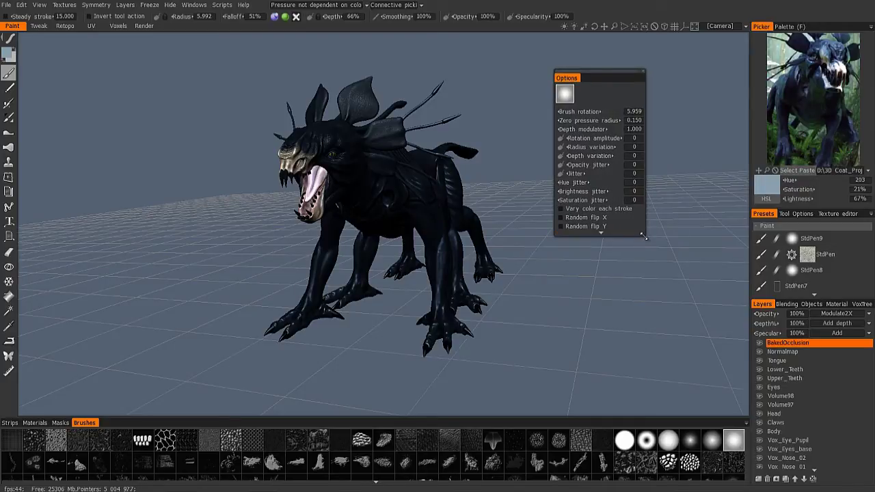
{"action": "left_click_drag", "start_coordinate": [643, 235], "coordinate": [699, 293]}
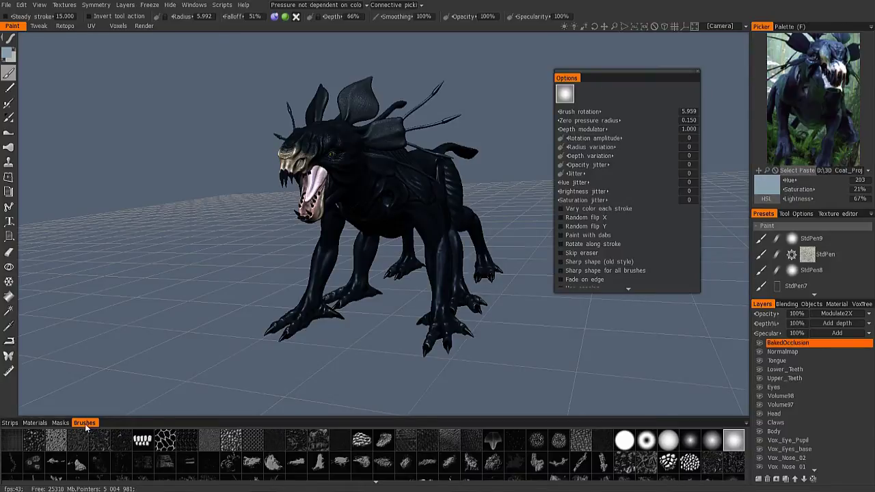
{"action": "mouse_move", "coordinate": [85, 422]}
{"action": "left_mouse_down"}
{"action": "mouse_move", "coordinate": [555, 233]}
{"action": "mouse_move", "coordinate": [614, 107]}
{"action": "mouse_move", "coordinate": [640, 82]}
{"action": "mouse_move", "coordinate": [511, 137]}
{"action": "left_mouse_up"}
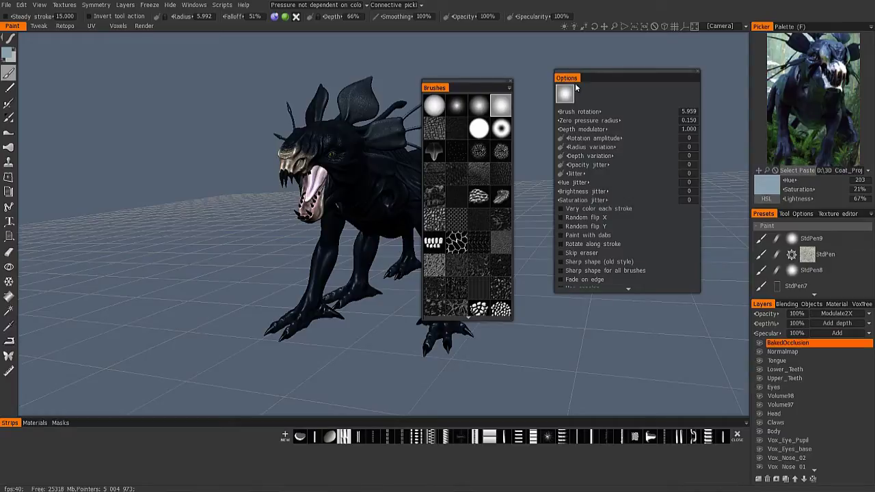
- Dock Options above Brushes in a column between the viewport and the Picker, and give Brushes more height
{"action": "left_click_drag", "start_coordinate": [605, 89], "coordinate": [778, 104]}
{"action": "mouse_move", "coordinate": [438, 88]}
{"action": "left_mouse_down"}
{"action": "mouse_move", "coordinate": [628, 67]}
{"action": "mouse_move", "coordinate": [712, 30]}
{"action": "mouse_move", "coordinate": [696, 181]}
{"action": "mouse_move", "coordinate": [739, 361]}
{"action": "mouse_move", "coordinate": [704, 391]}
{"action": "left_mouse_up"}
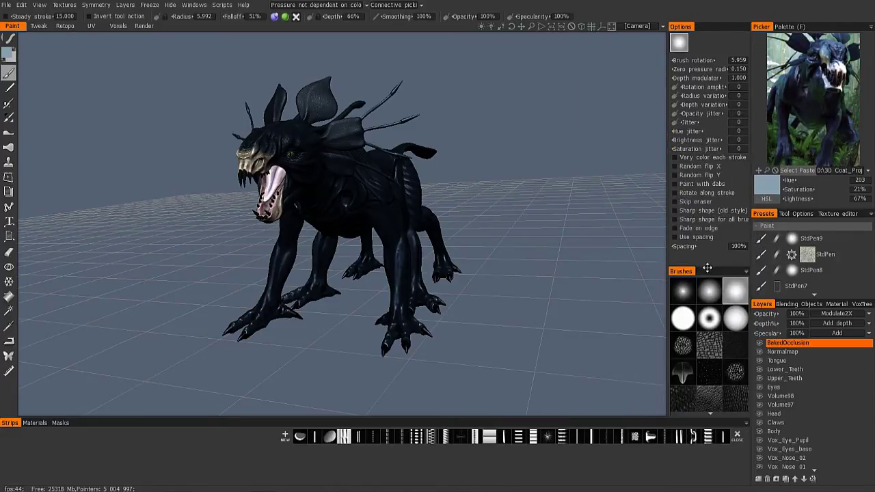
{"action": "left_click_drag", "start_coordinate": [708, 264], "coordinate": [712, 207]}
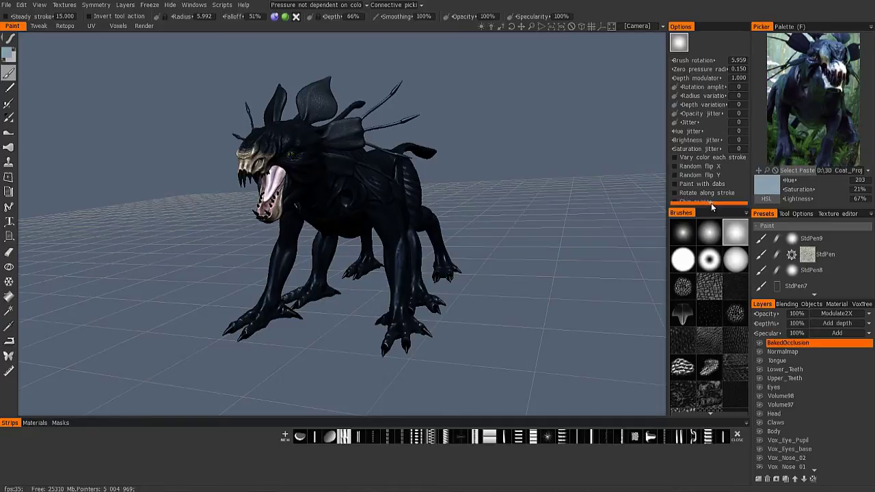
{"action": "scroll", "coordinate": [712, 203], "scroll_direction": "down", "scroll_amount": 3}
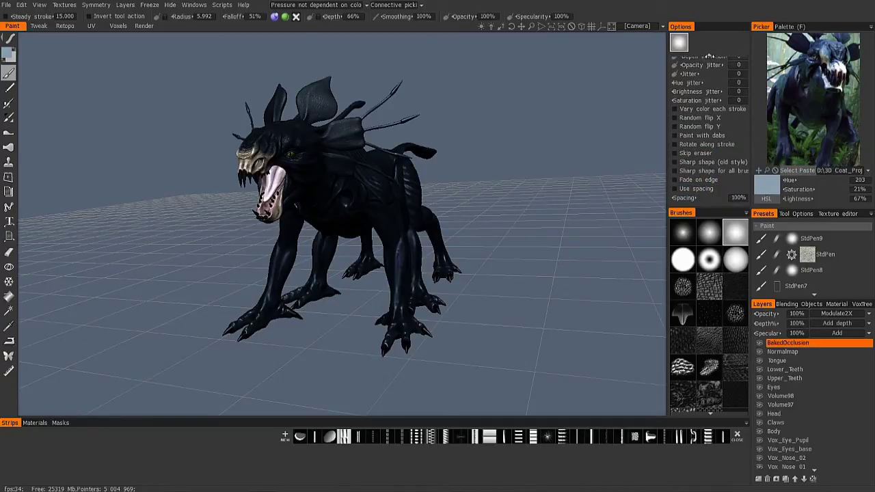
{"action": "scroll", "coordinate": [709, 58], "scroll_direction": "up", "scroll_amount": 3}
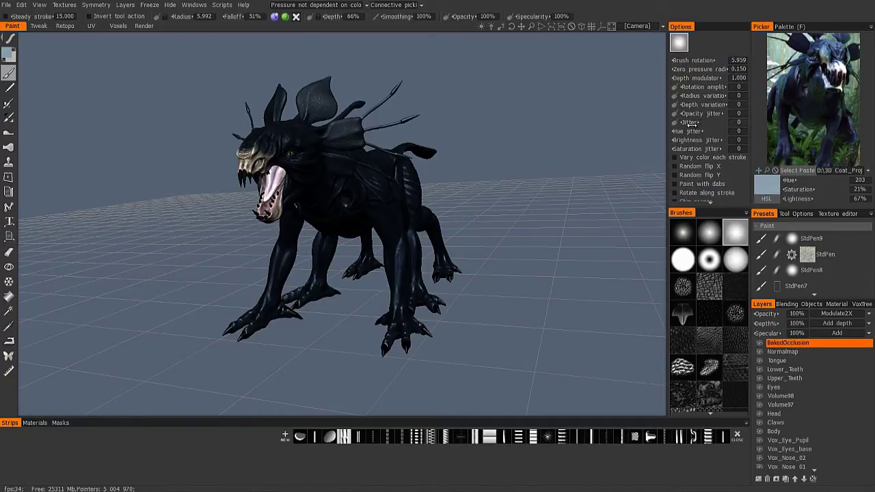
{"action": "scroll", "coordinate": [690, 123], "scroll_direction": "down", "scroll_amount": 3}
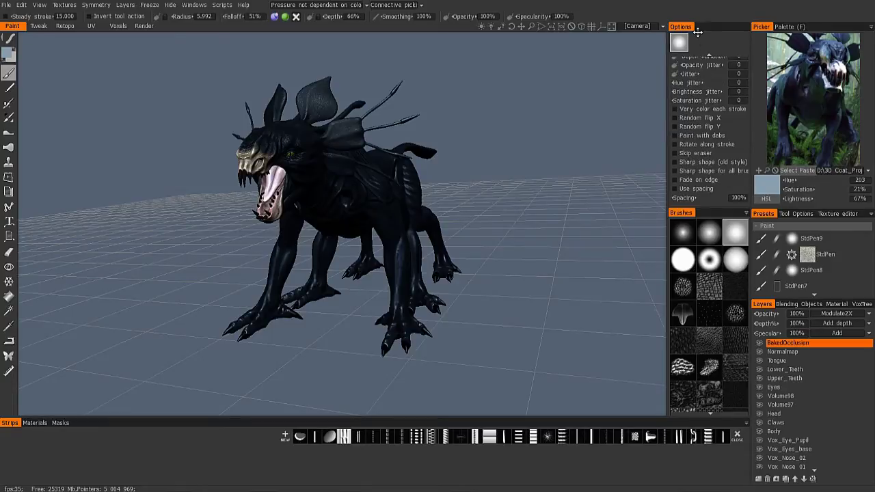
- Examine the settings in the docked Options panel and the alphas available in the Brushes library
{"action": "mouse_move", "coordinate": [698, 32]}
{"action": "middle_mouse_down"}
{"action": "mouse_move", "coordinate": [695, 162]}
{"action": "mouse_move", "coordinate": [688, 70]}
{"action": "mouse_move", "coordinate": [705, 155]}
{"action": "mouse_move", "coordinate": [698, 65]}
{"action": "mouse_move", "coordinate": [707, 161]}
{"action": "middle_mouse_up"}
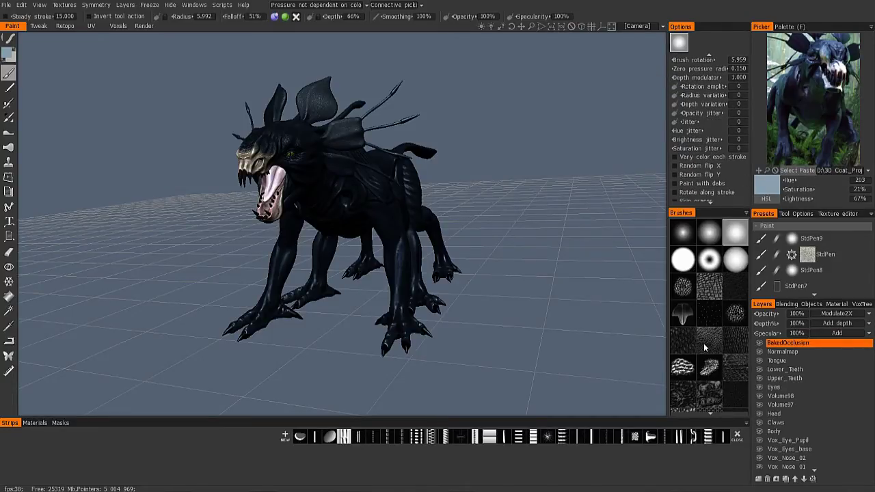
{"action": "scroll", "coordinate": [707, 348], "scroll_direction": "down", "scroll_amount": 5}
{"action": "scroll", "coordinate": [704, 339], "scroll_direction": "up", "scroll_amount": 2}
{"action": "scroll", "coordinate": [694, 326], "scroll_direction": "up", "scroll_amount": 3}
{"action": "scroll", "coordinate": [701, 313], "scroll_direction": "down", "scroll_amount": 3}
{"action": "scroll", "coordinate": [704, 301], "scroll_direction": "up", "scroll_amount": 4}
{"action": "scroll", "coordinate": [710, 274], "scroll_direction": "down", "scroll_amount": 5}
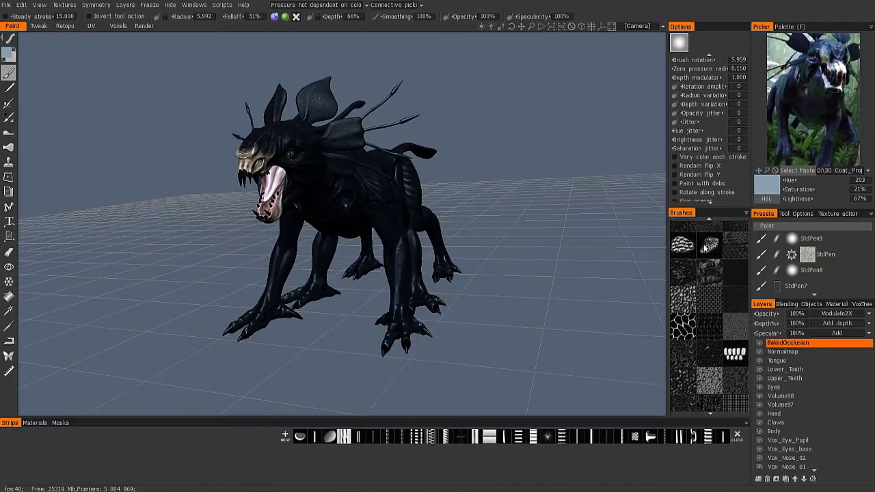
{"action": "scroll", "coordinate": [707, 253], "scroll_direction": "up", "scroll_amount": 4}
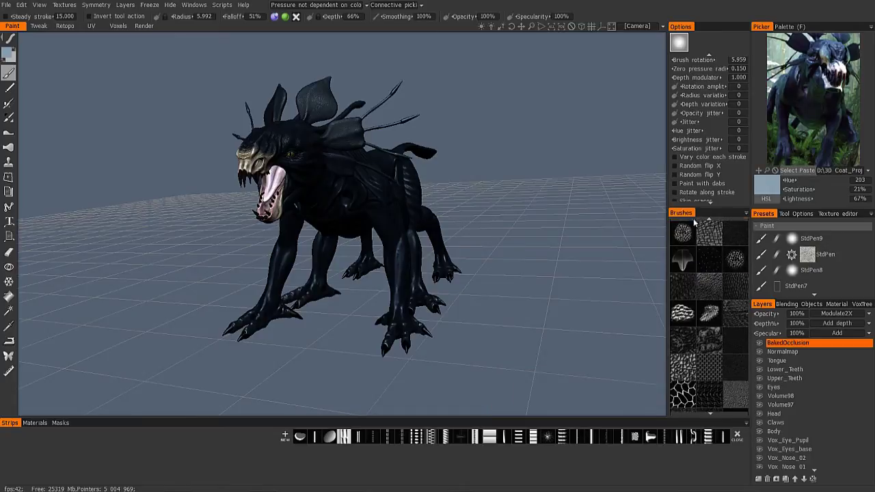
{"action": "scroll", "coordinate": [717, 368], "scroll_direction": "down", "scroll_amount": 5}
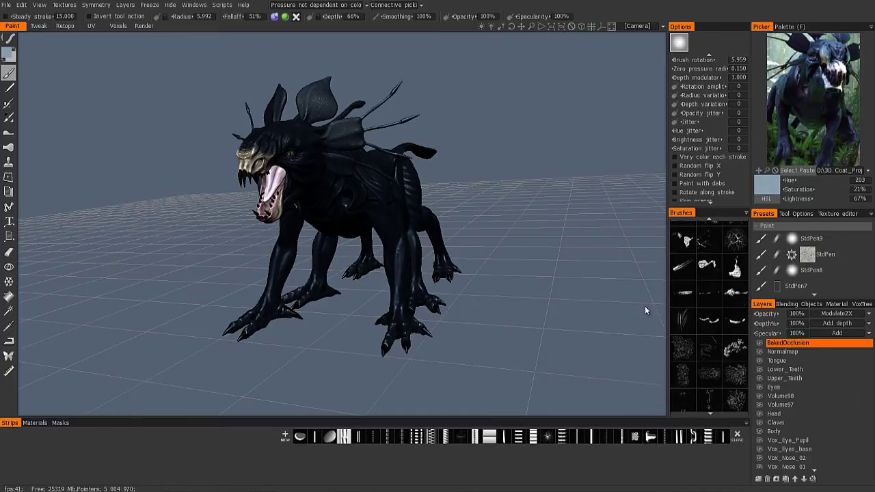
{"action": "scroll", "coordinate": [709, 303], "scroll_direction": "up", "scroll_amount": 5}
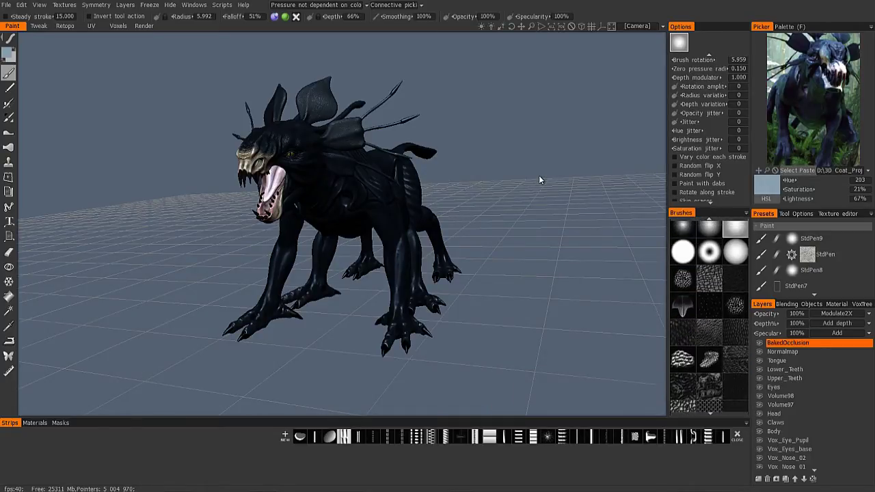
{"action": "scroll", "coordinate": [717, 312], "scroll_direction": "up", "scroll_amount": 1}
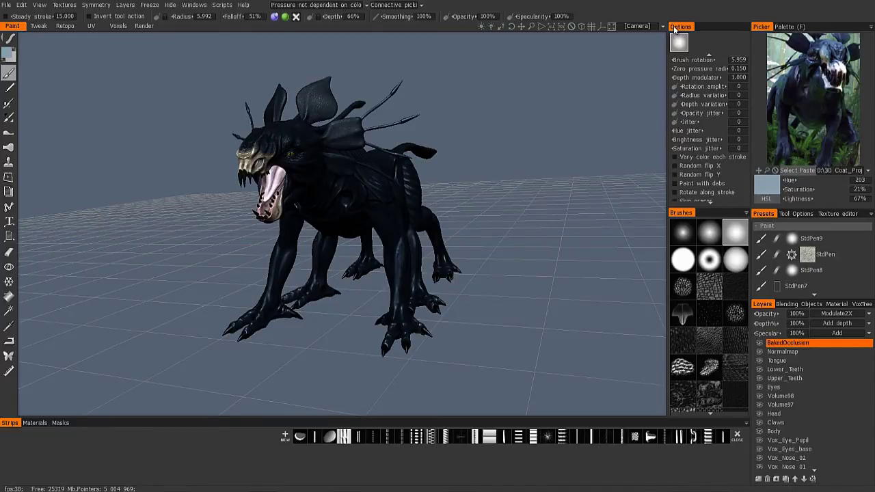
- Dock Options as a tab beside Palette, and dock Brushes as a tab beside Masks
{"action": "left_click_drag", "start_coordinate": [700, 27], "coordinate": [786, 29]}
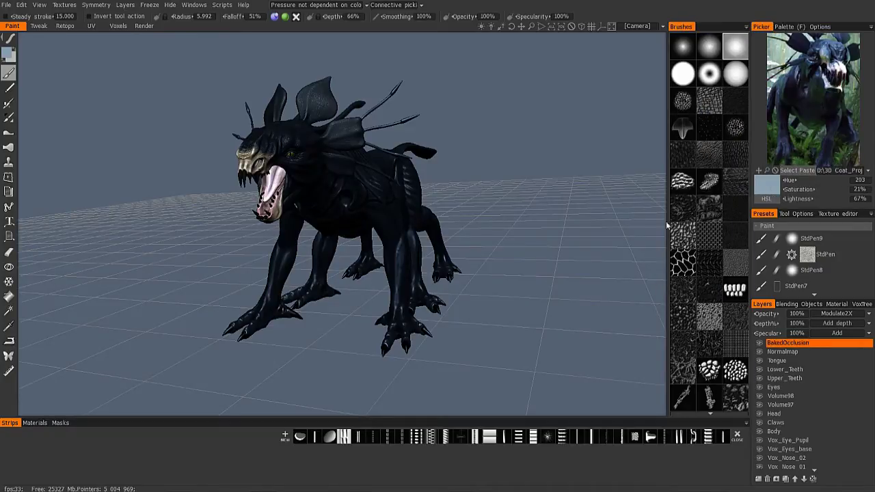
{"action": "mouse_move", "coordinate": [682, 26]}
{"action": "left_mouse_down"}
{"action": "mouse_move", "coordinate": [266, 312]}
{"action": "mouse_move", "coordinate": [151, 427]}
{"action": "mouse_move", "coordinate": [117, 437]}
{"action": "left_mouse_up"}
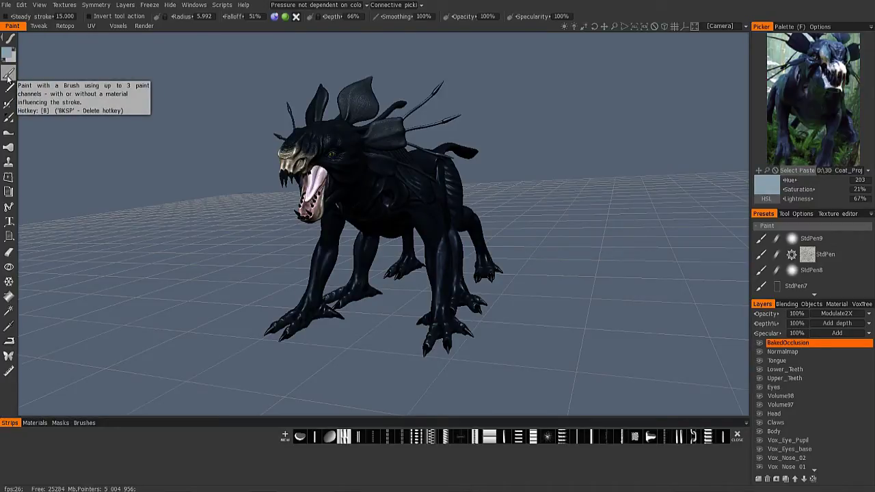
- Assign S as the Clone tool's hotkey, stack it with the existing Symmetry assignment, and test it
{"action": "key", "text": "End"}
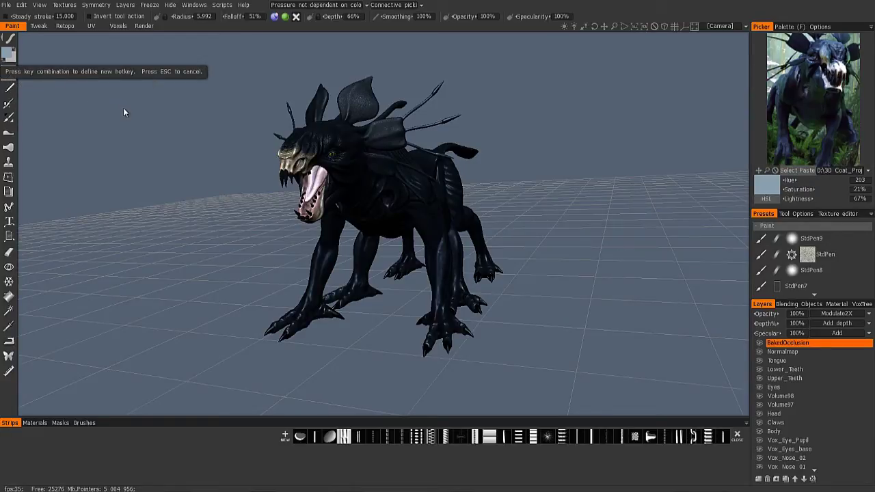
{"action": "key", "text": "Escape"}
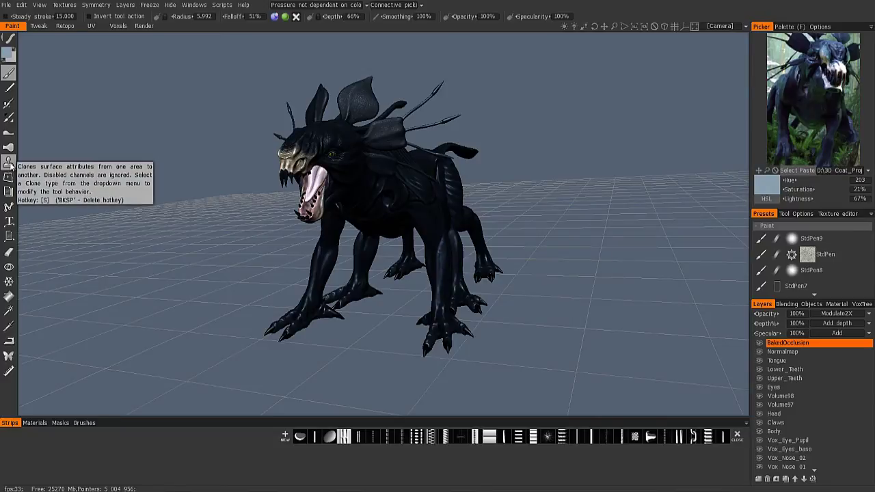
{"action": "key", "text": "End"}
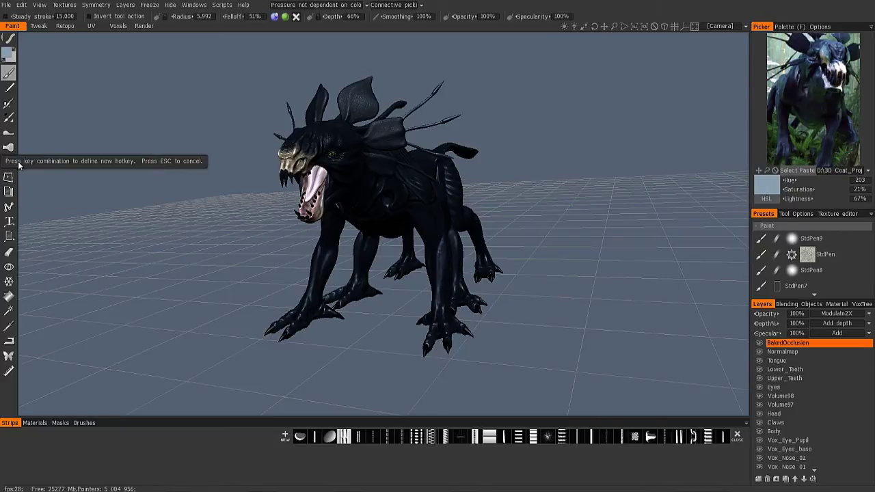
{"action": "key", "text": "s"}
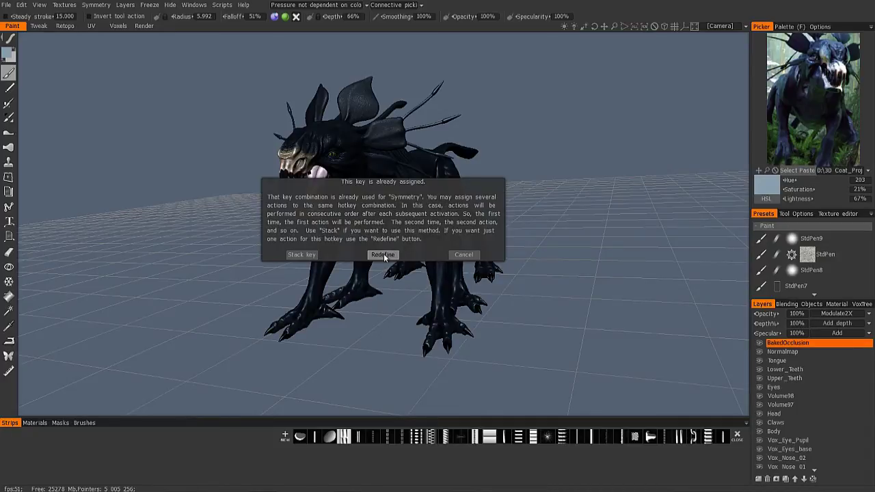
{"action": "left_click", "coordinate": [294, 255]}
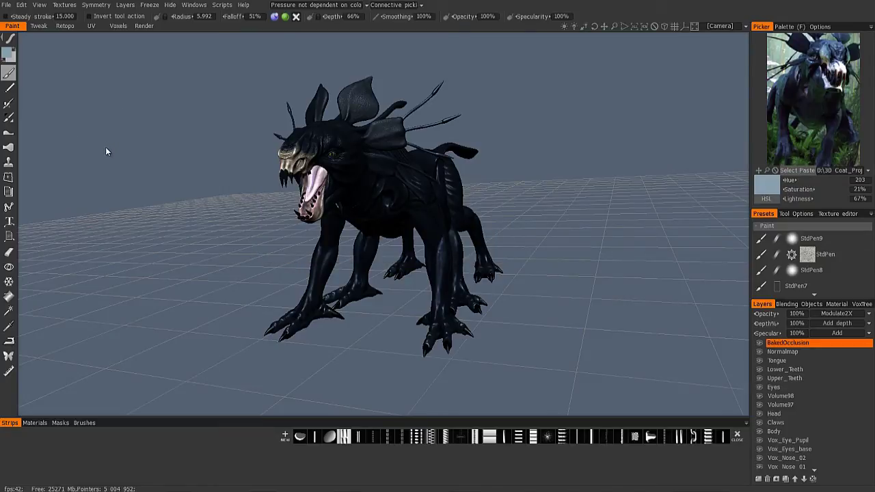
{"action": "key", "text": "s"}
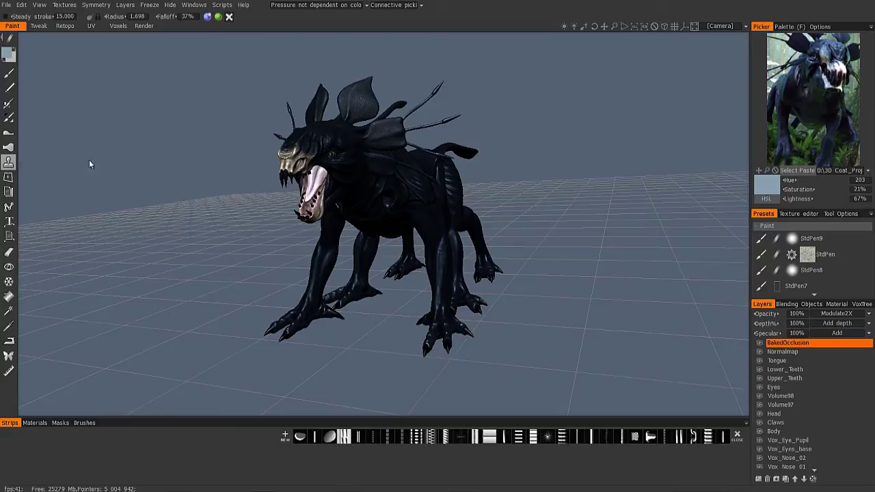
{"action": "key", "text": "s"}
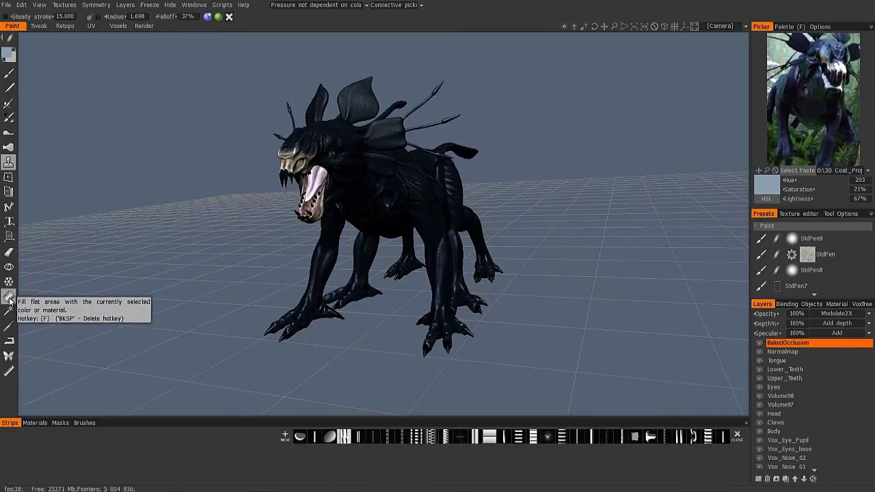
- Assign W as the Magic wand tool's hotkey, stacking it with the existing Wireframe assignment
{"action": "key", "text": "End"}
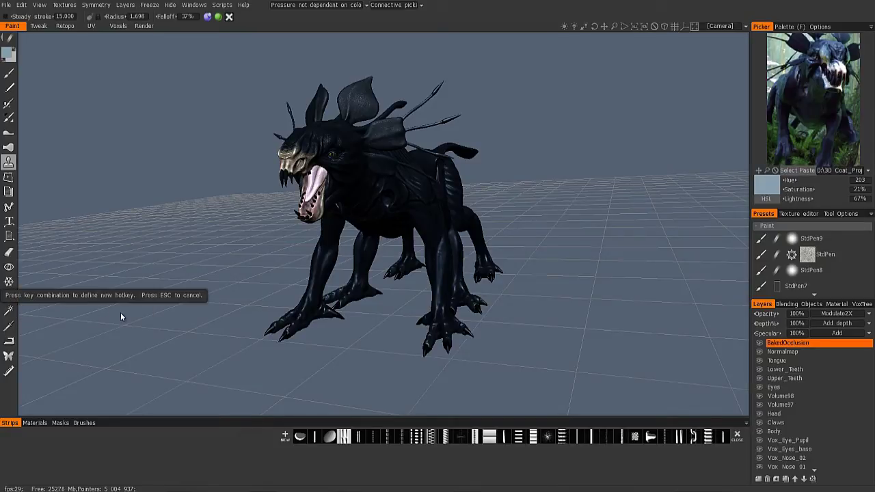
{"action": "key", "text": "Escape"}
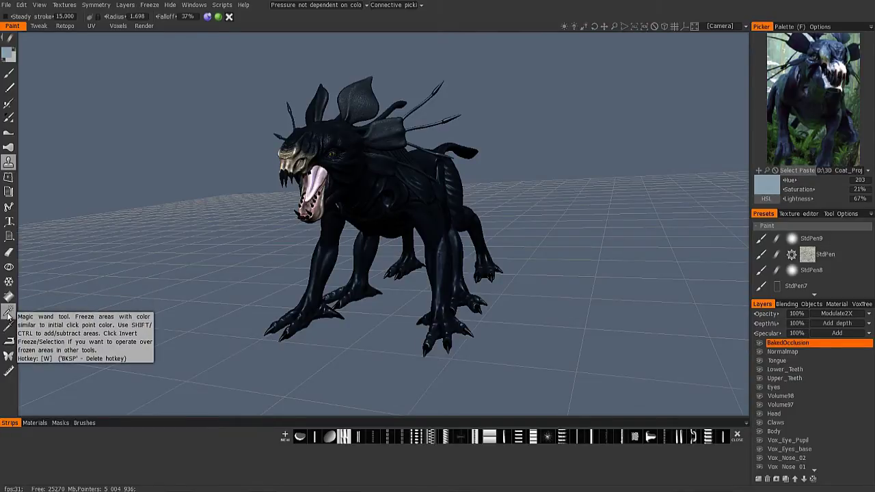
{"action": "key", "text": "End"}
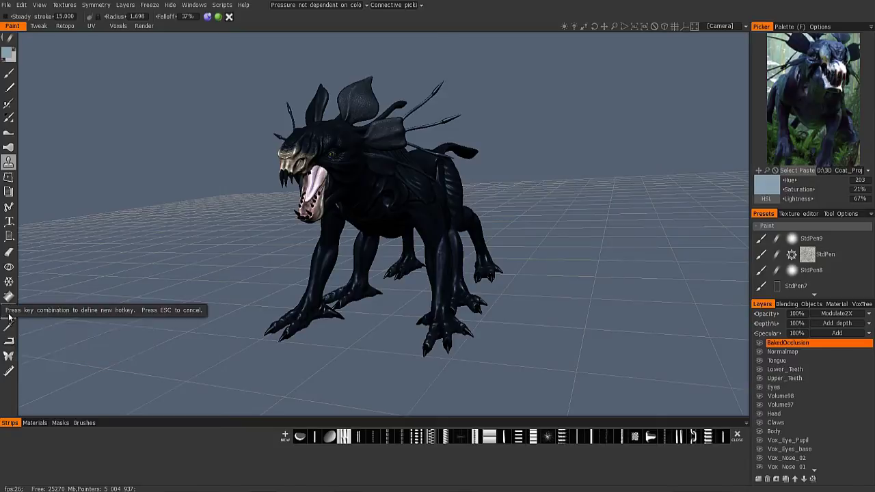
{"action": "key", "text": "w"}
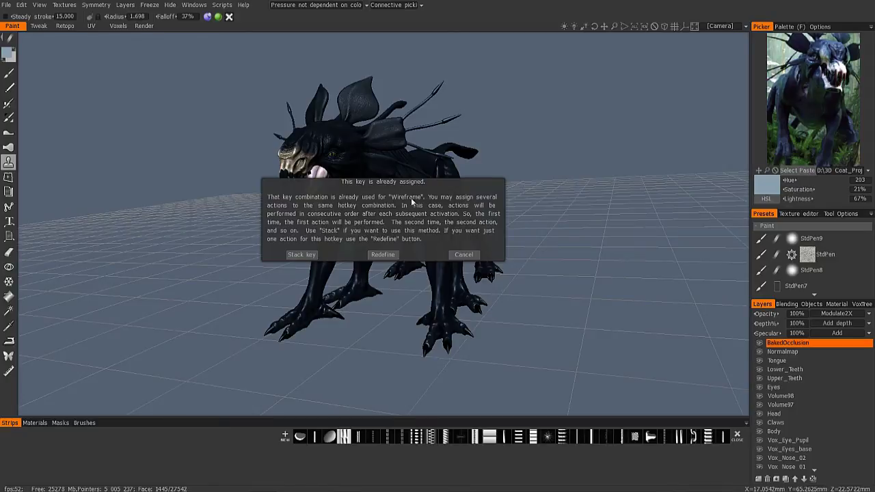
{"action": "left_click", "coordinate": [298, 255]}
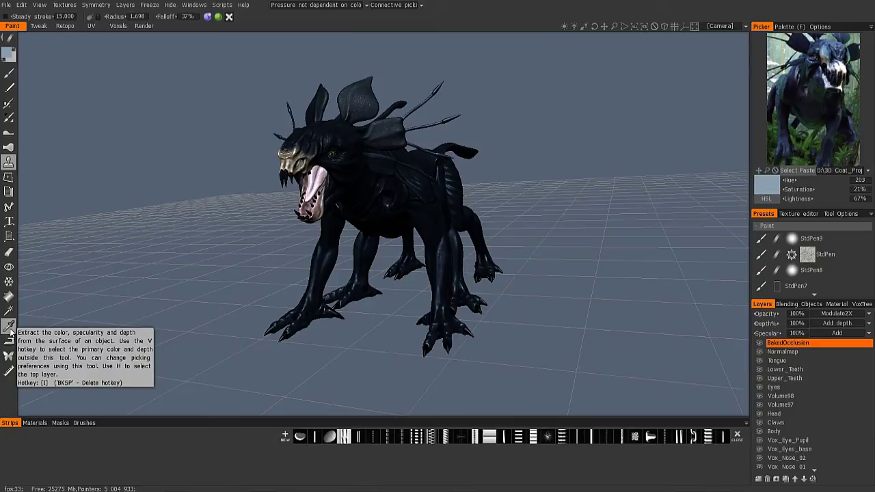
{"action": "key", "text": "End"}
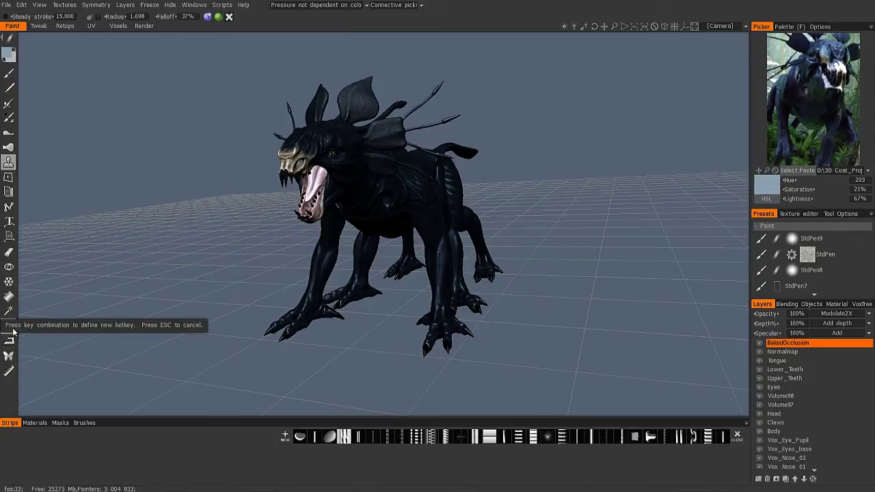
{"action": "key", "text": "Escape"}
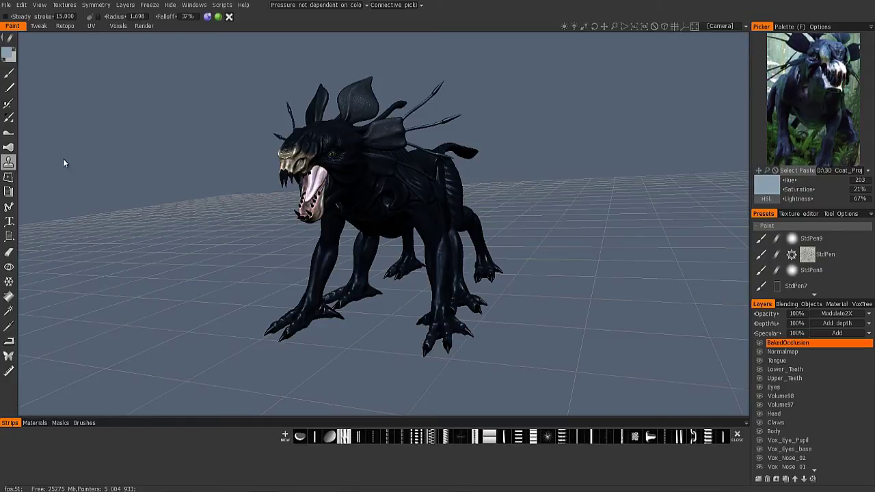
- In the Tweak room, use Select/Move with pen or rectangle selection to select the whole creature with a rectangle
{"action": "left_click", "coordinate": [39, 26]}
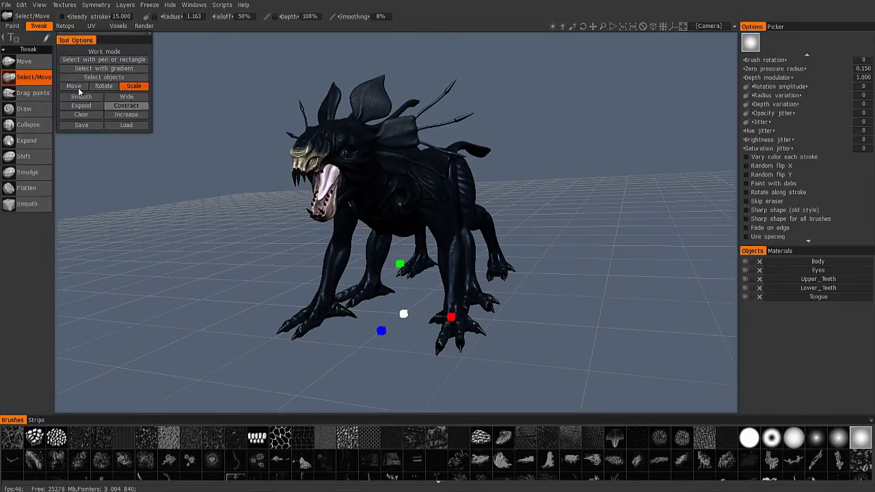
{"action": "left_click", "coordinate": [24, 62]}
{"action": "left_click", "coordinate": [35, 78]}
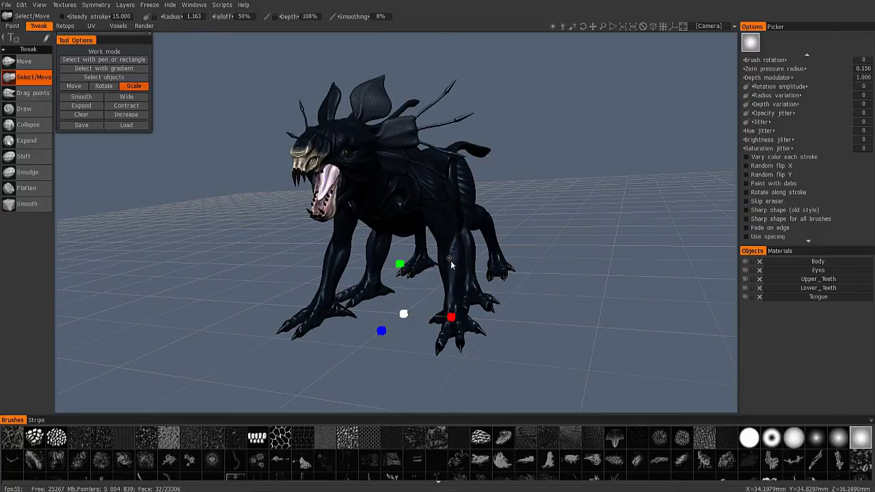
{"action": "left_click", "coordinate": [99, 60]}
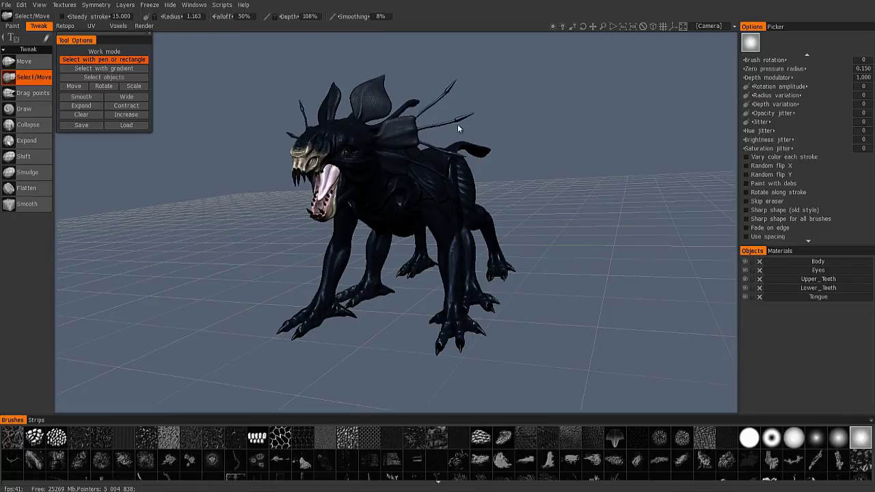
{"action": "left_click", "coordinate": [89, 60]}
{"action": "mouse_move", "coordinate": [47, 40]}
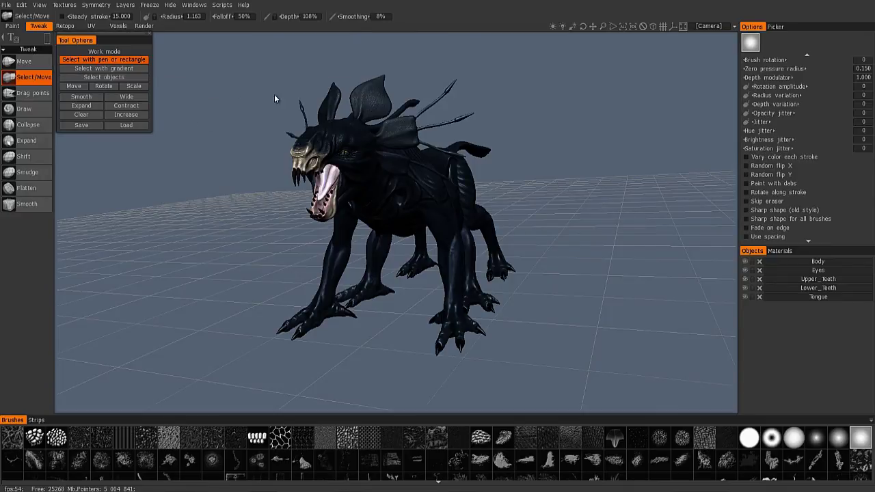
{"action": "left_click_drag", "start_coordinate": [212, 58], "coordinate": [575, 380]}
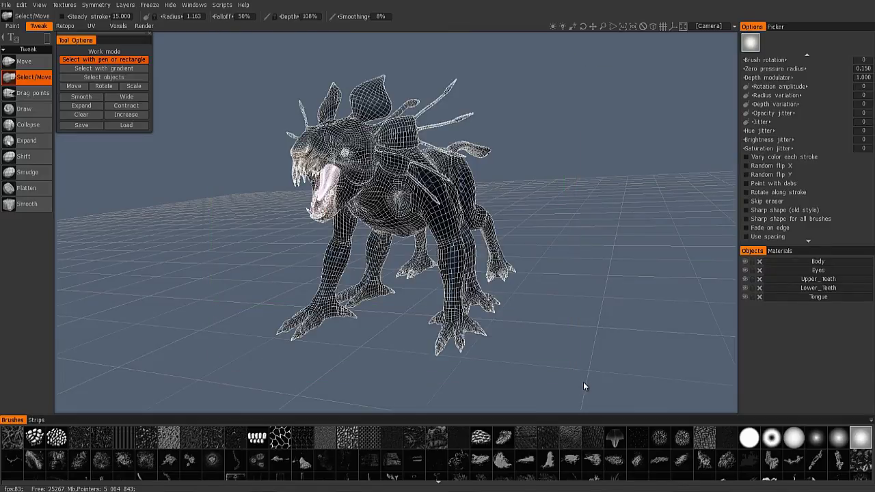
- Cycle the selected creature's transform gizmo through Move, Rotate and Scale, and clear the selection
{"action": "left_click", "coordinate": [78, 88]}
{"action": "left_click", "coordinate": [104, 86]}
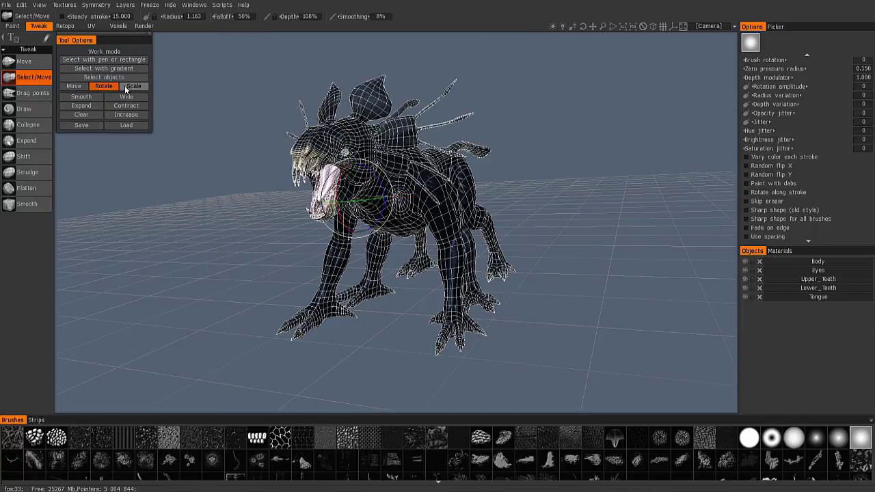
{"action": "left_click", "coordinate": [133, 87]}
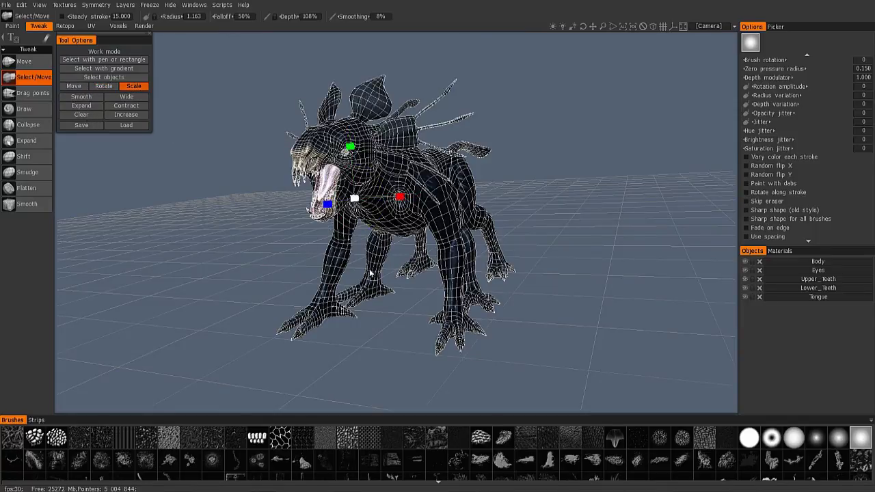
{"action": "left_click", "coordinate": [81, 114]}
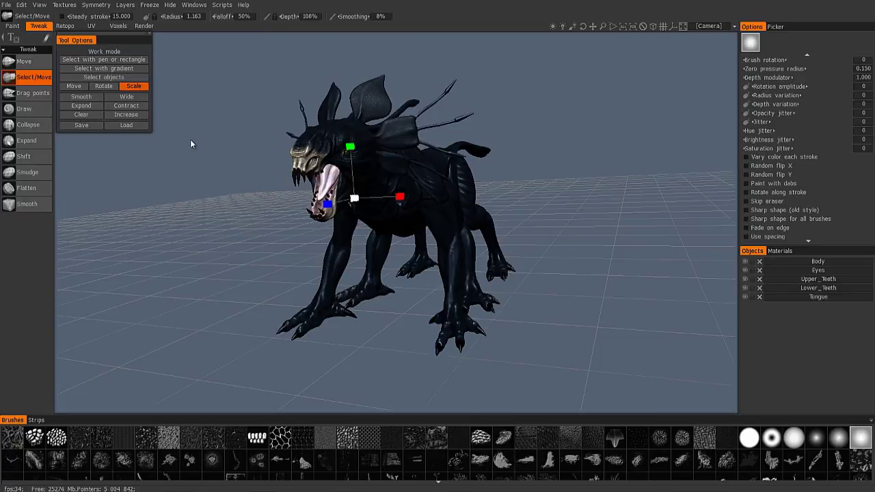
- Activate the Move tool in the Tweak room and return to the Paint room
{"action": "left_click", "coordinate": [24, 61]}
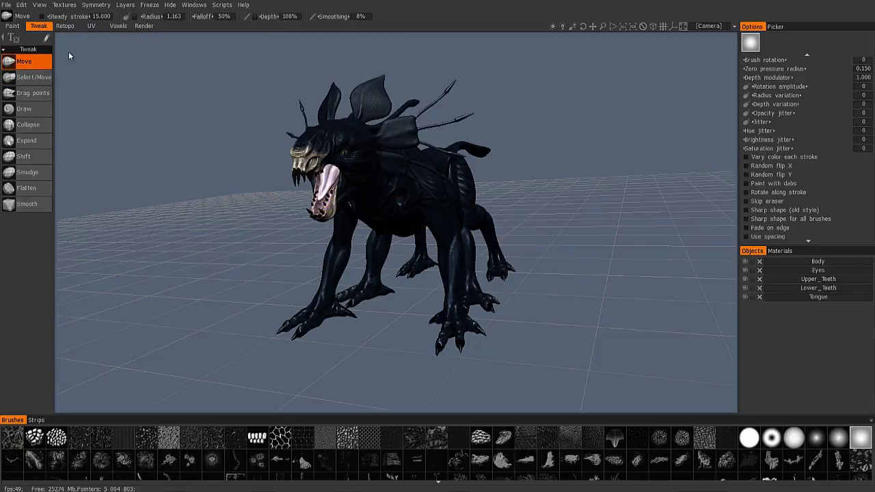
{"action": "left_click", "coordinate": [12, 26]}
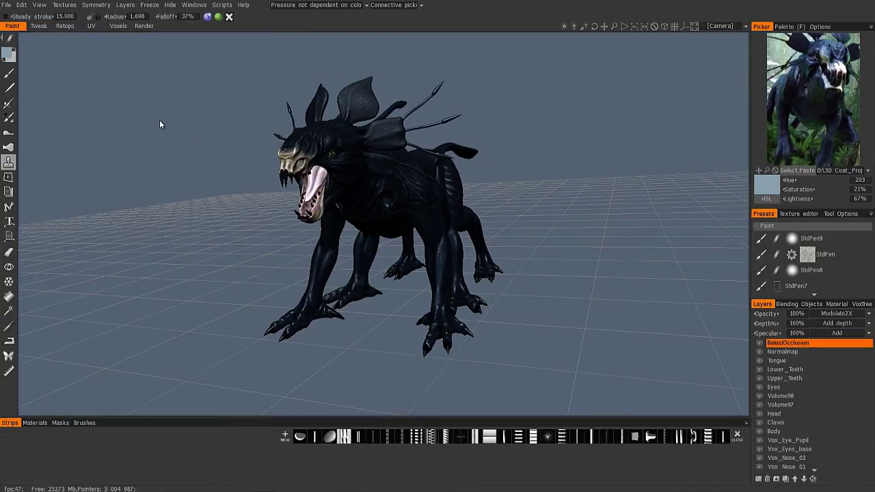